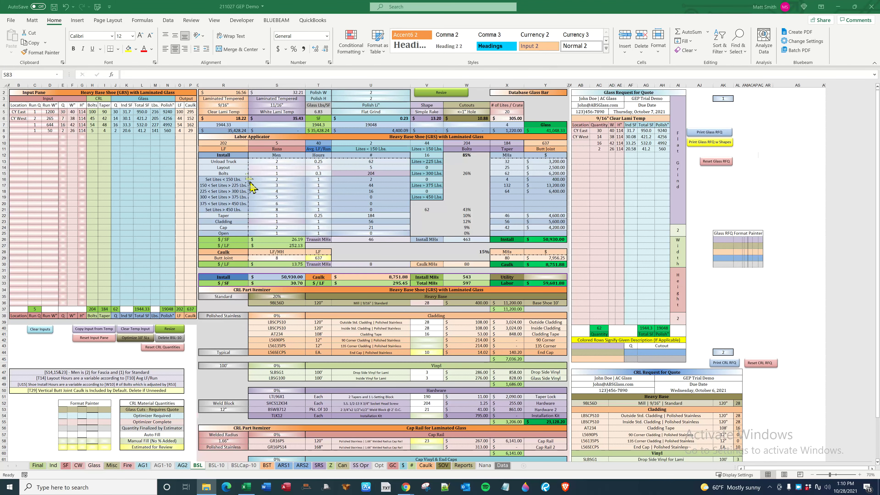
# Step: Inspect the Layout hours and men formulas, the variable-cell notes, and the average LF per run formula
pyautogui.scroll(3, 253, 187)
pyautogui.click(522, 223)
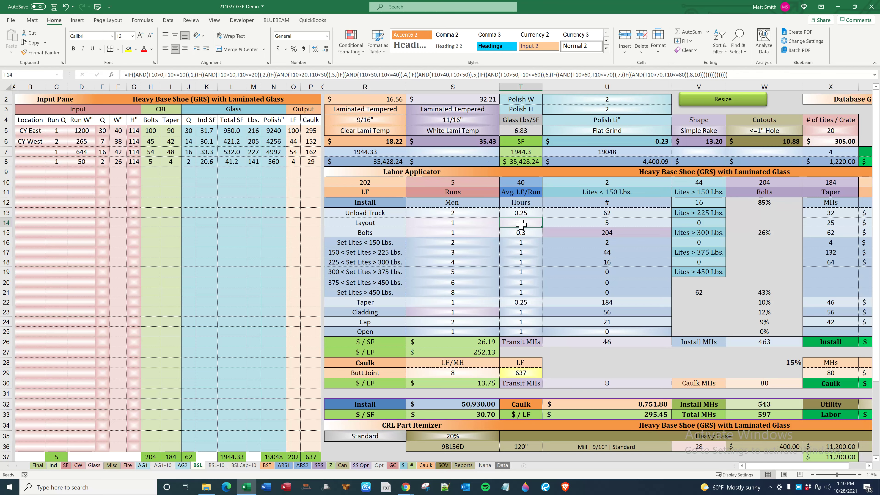
pyautogui.click(480, 222)
pyautogui.click(520, 222)
pyautogui.scroll(-5, 508, 222)
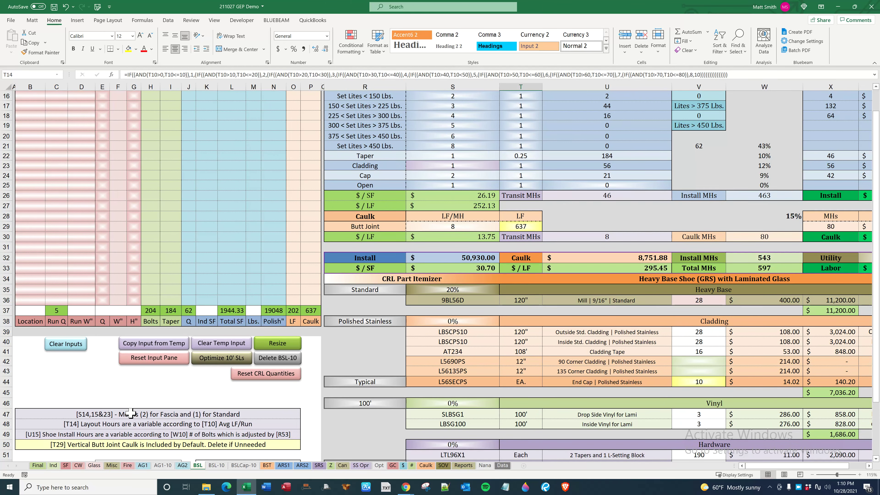
pyautogui.moveTo(131, 413); pyautogui.dragTo(156, 434)
pyautogui.scroll(5, 415, 335)
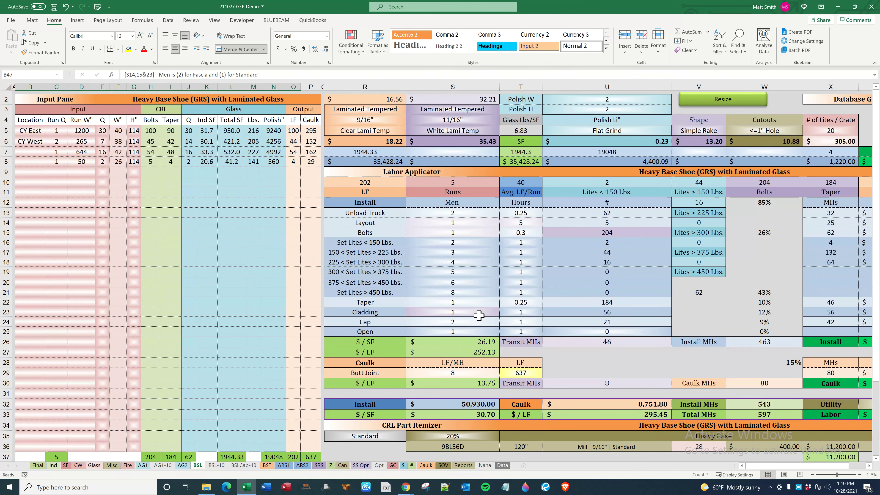
pyautogui.click(529, 184)
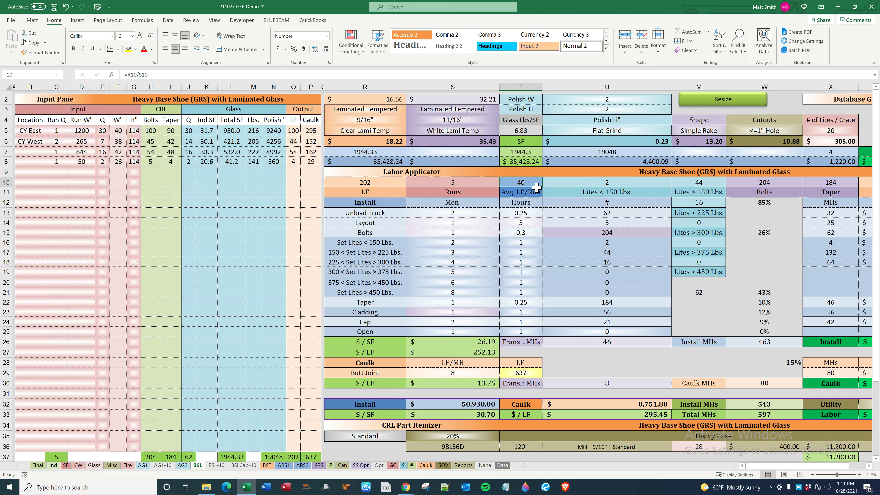
# Step: Review the Unload Truck through Bolts rows and the Bolts count formula in U15
pyautogui.moveTo(395, 216); pyautogui.dragTo(798, 236)
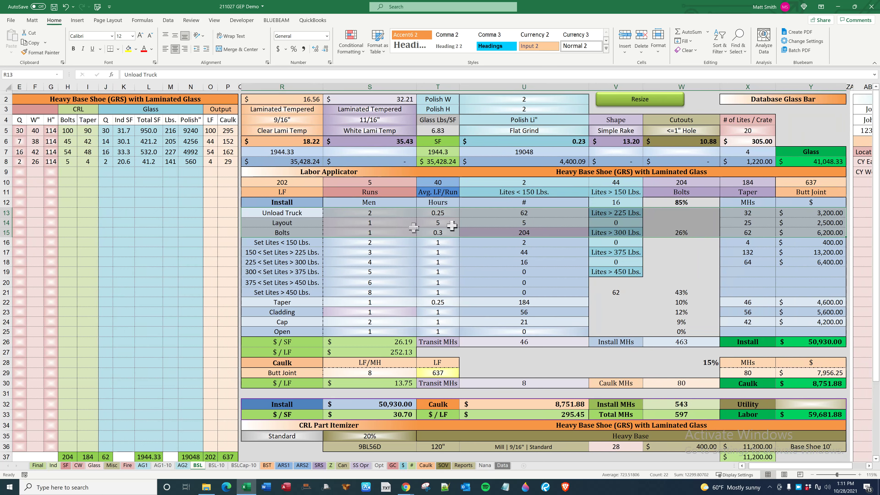
pyautogui.click(309, 232)
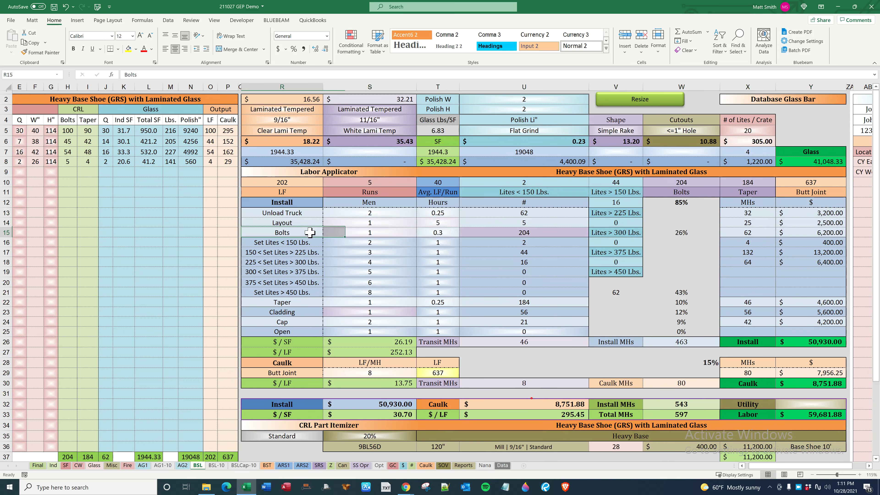
pyautogui.click(414, 231)
pyautogui.click(446, 232)
pyautogui.click(486, 232)
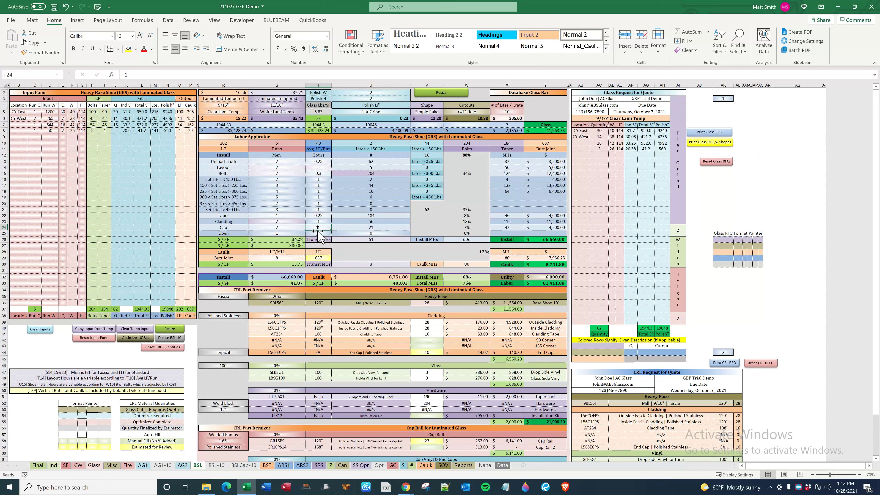
pyautogui.click(318, 228)
pyautogui.scroll(-4, 315, 236)
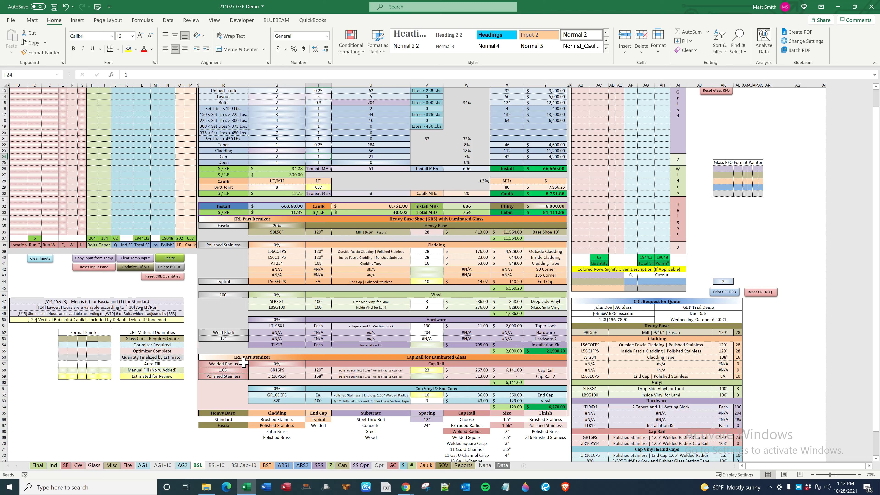
pyautogui.click(346, 363)
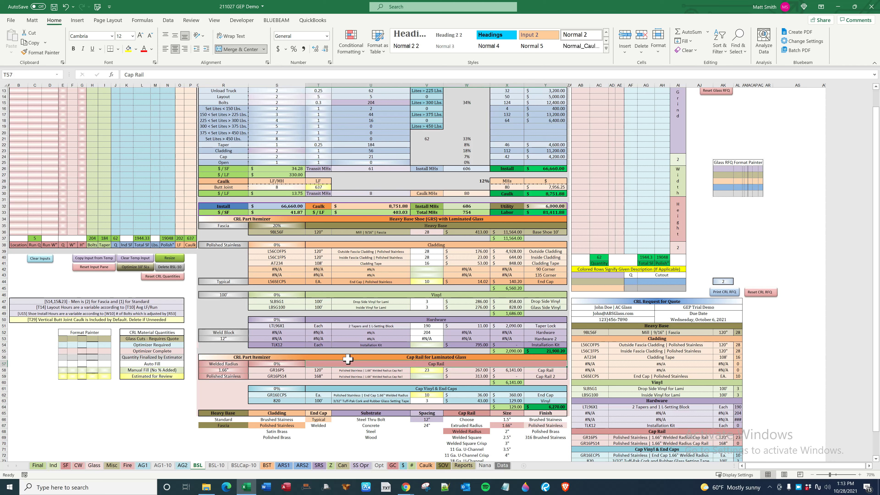
pyautogui.click(350, 358)
pyautogui.click(223, 364)
pyautogui.click(252, 364)
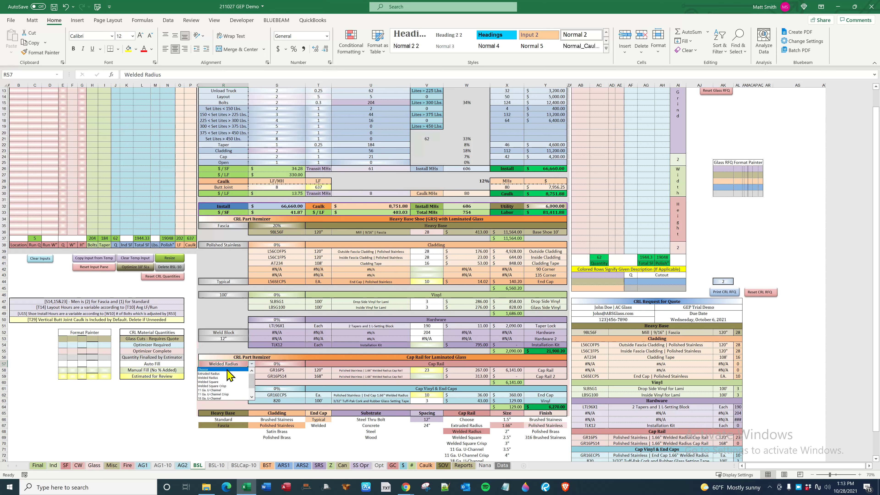
pyautogui.click(225, 370)
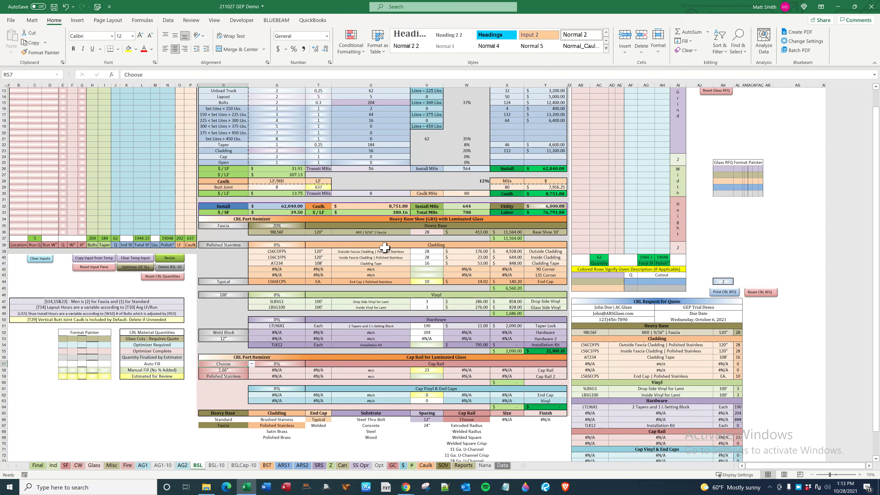
pyautogui.click(373, 156)
pyautogui.moveTo(230, 156); pyautogui.dragTo(547, 157)
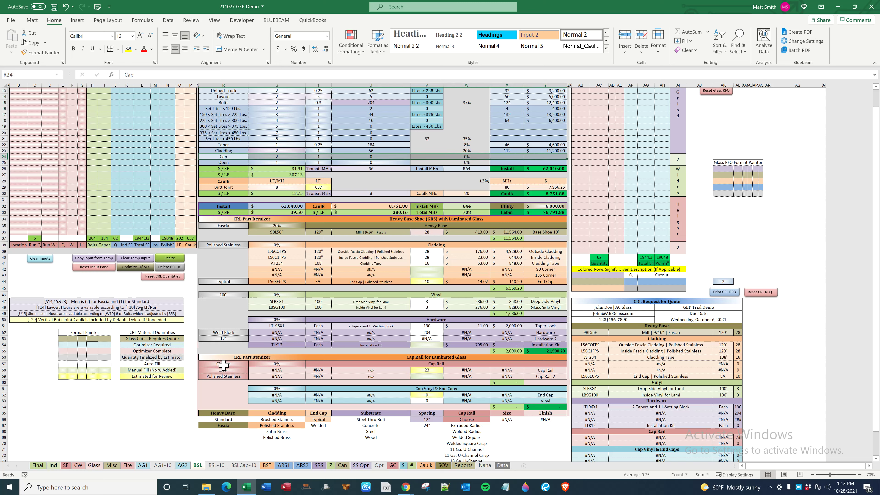
pyautogui.click(67, 7)
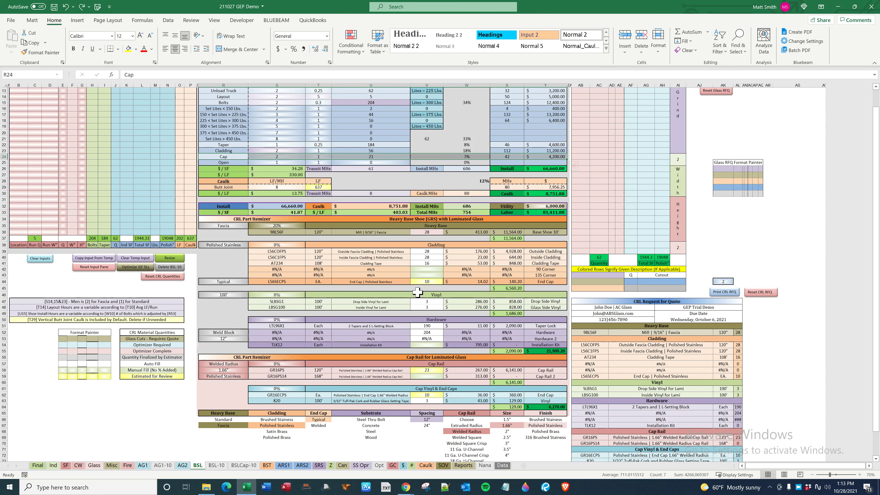
pyautogui.scroll(1, 360, 157)
# Step: Enter 5 as the Open row's lite count in U25
pyautogui.scroll(2, 360, 157)
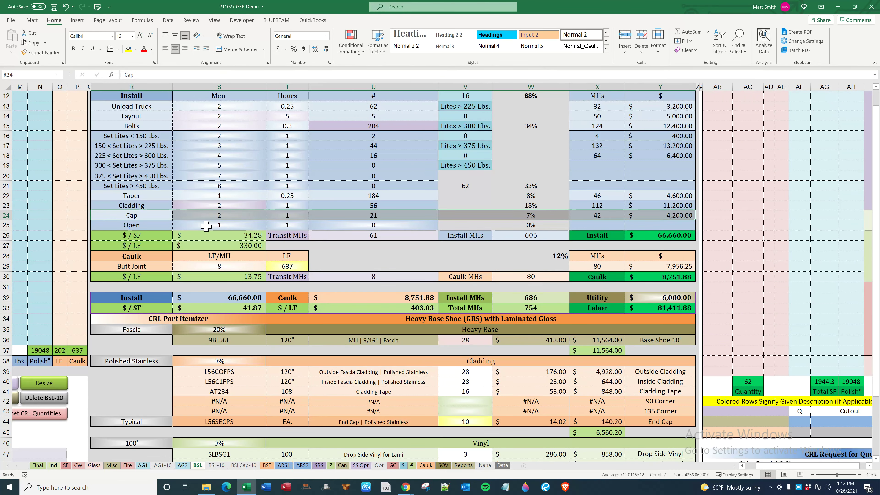
pyautogui.click(160, 224)
pyautogui.click(208, 225)
pyautogui.click(364, 226)
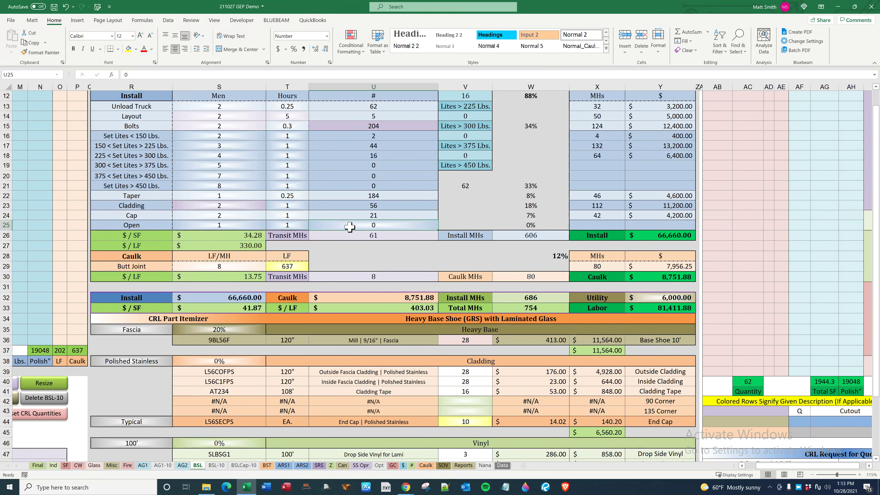
pyautogui.write('5')
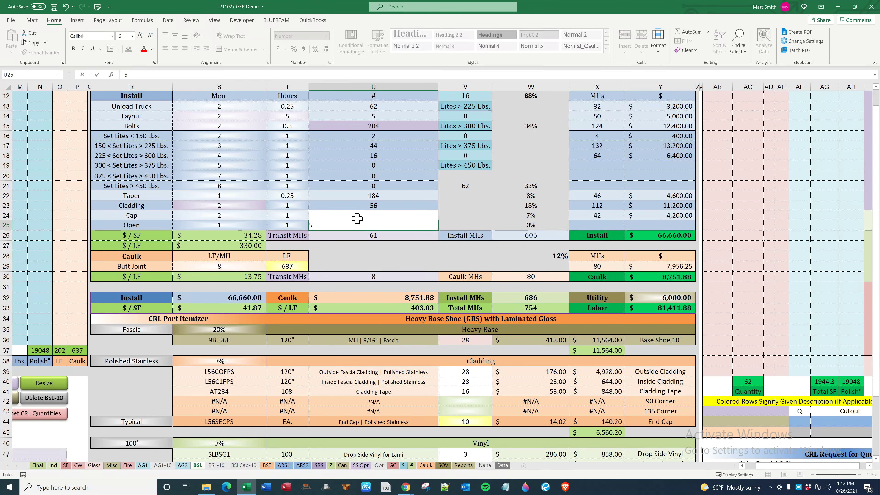
pyautogui.press('Return')
# Step: Review the Bolts and W21 percentage formulas, the Taper–Open rows and butt joint caulk footage
pyautogui.scroll(2, 540, 225)
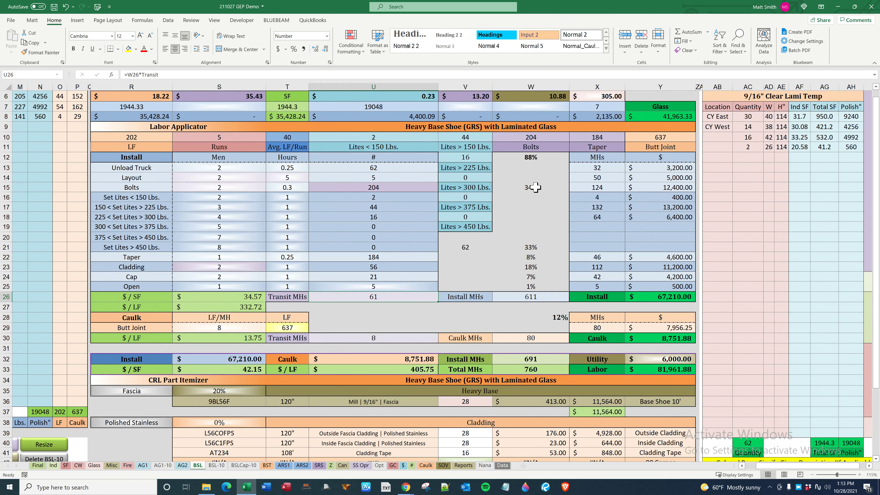
pyautogui.click(537, 186)
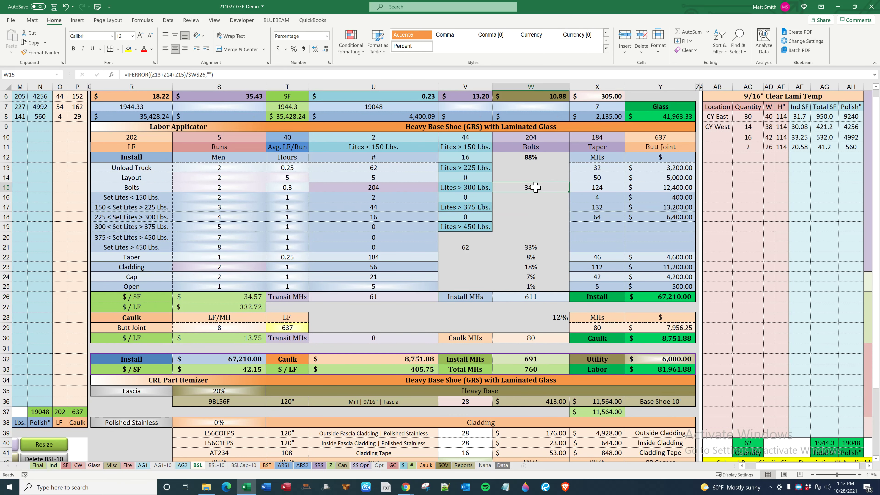
pyautogui.click(530, 247)
pyautogui.moveTo(165, 259); pyautogui.dragTo(650, 286)
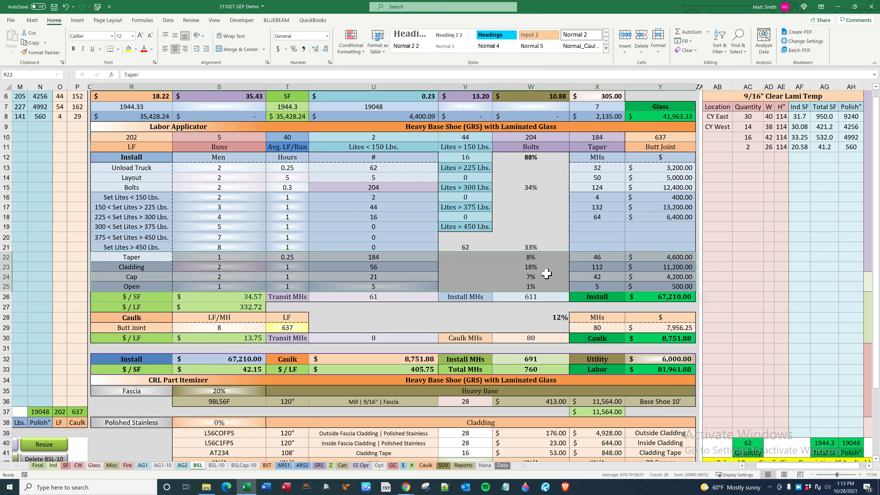
pyautogui.scroll(-1, 545, 275)
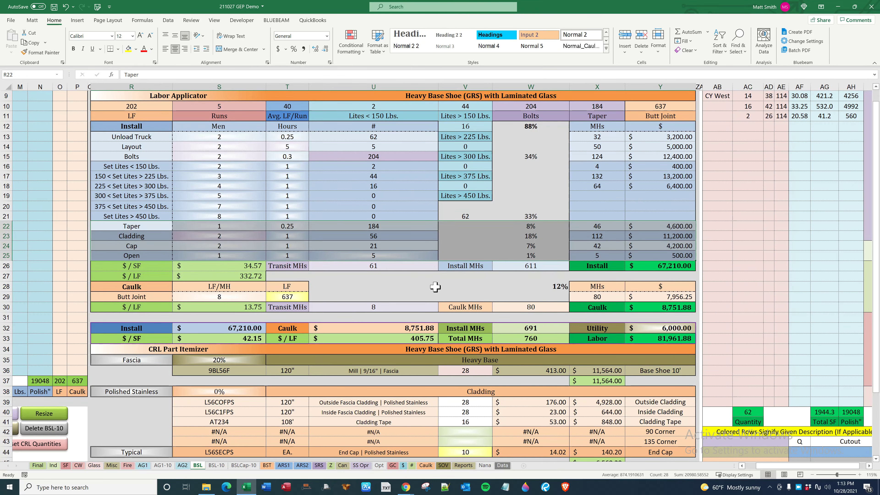
pyautogui.click(291, 298)
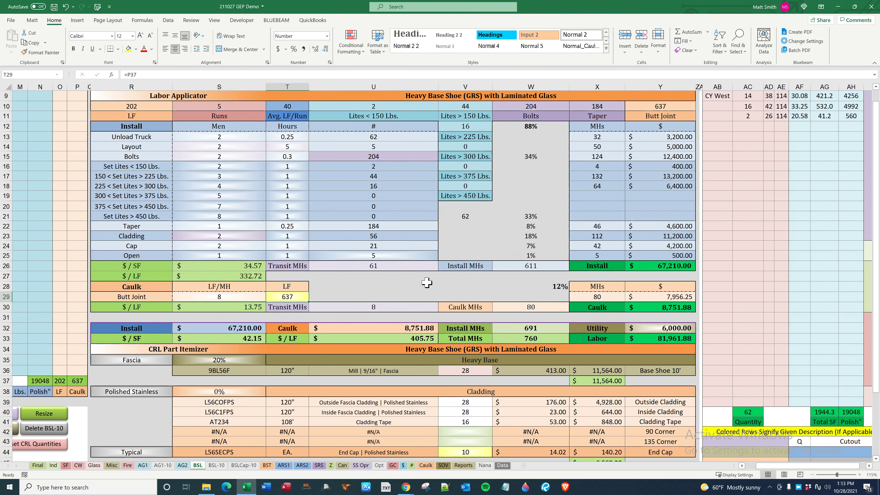
pyautogui.hotkey('ctrl', 'Home')
pyautogui.scroll(-2, 427, 282)
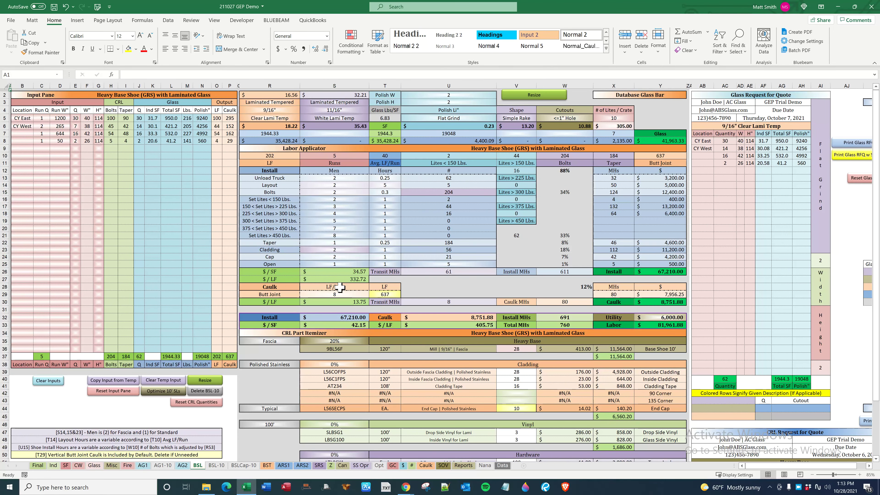
pyautogui.click(391, 293)
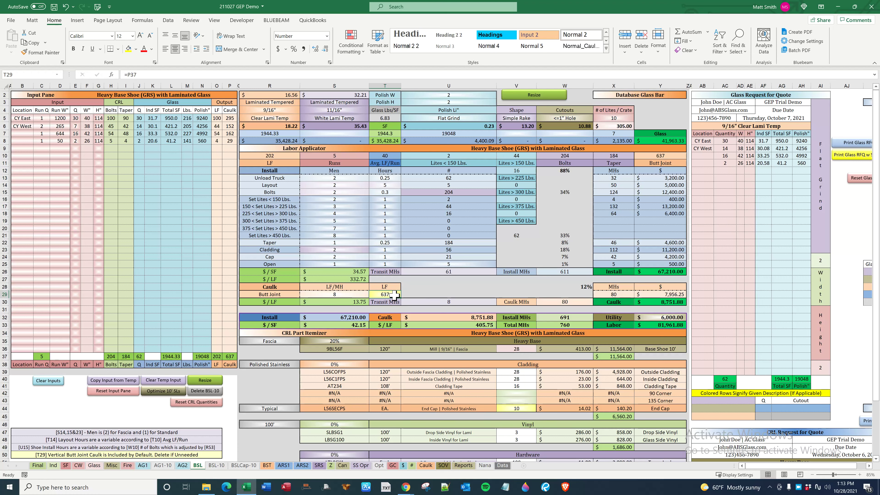
pyautogui.click(76, 118)
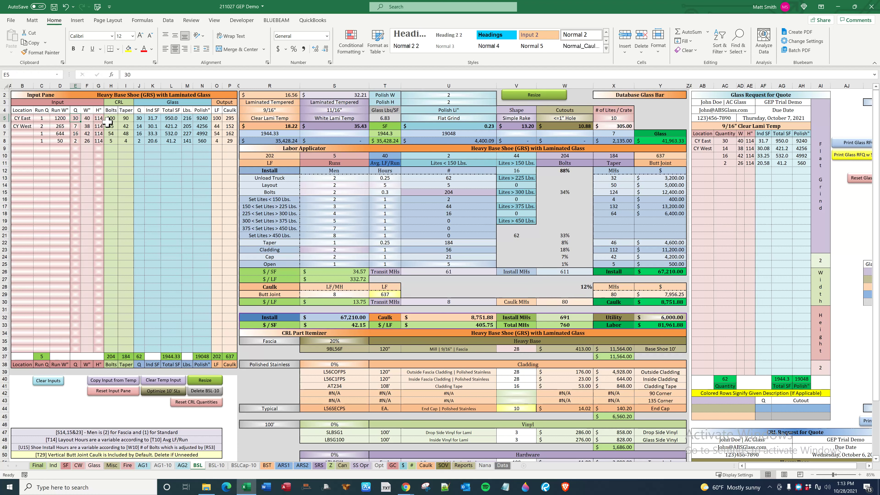
pyautogui.click(335, 294)
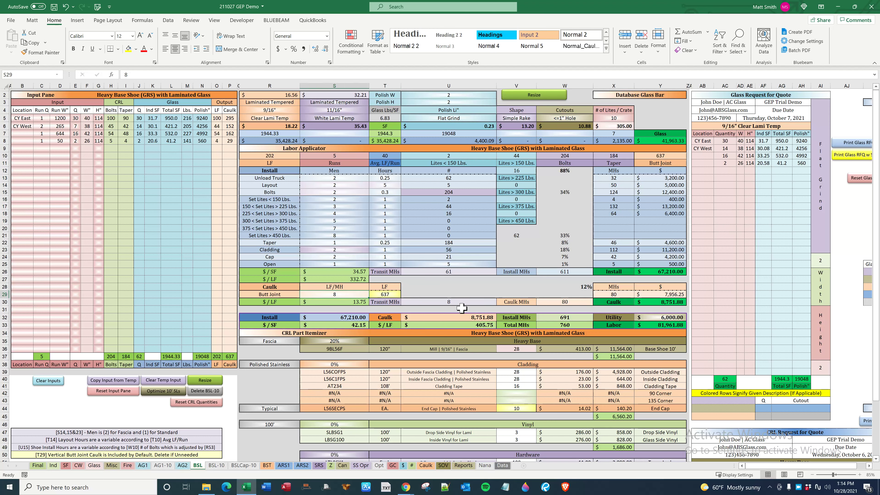
# Step: Set the butt joint caulk rate in S29 to 9.5 LF per man-hour
pyautogui.write('5')
pyautogui.press('Return')
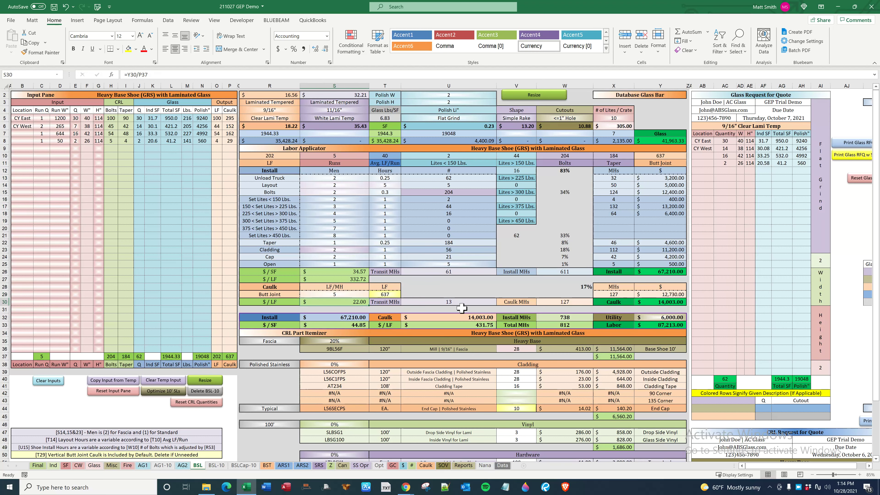
pyautogui.click(353, 297)
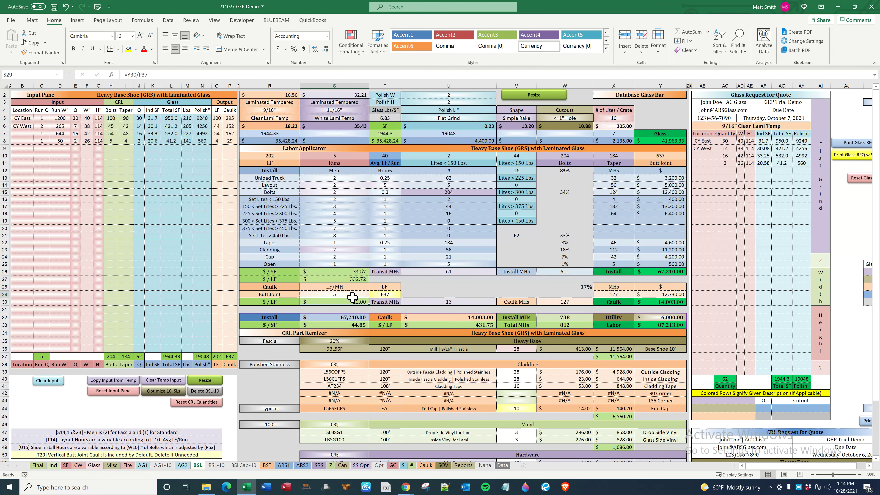
pyautogui.write('9')
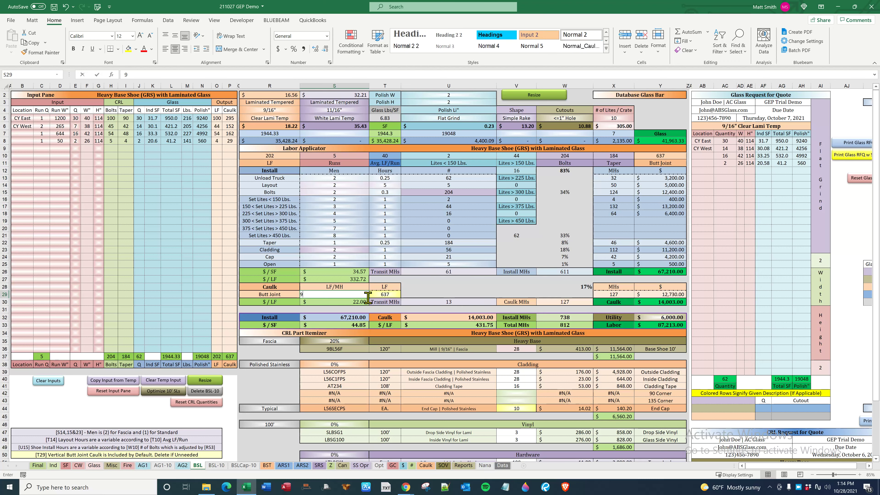
pyautogui.press('Return')
pyautogui.press('Up')
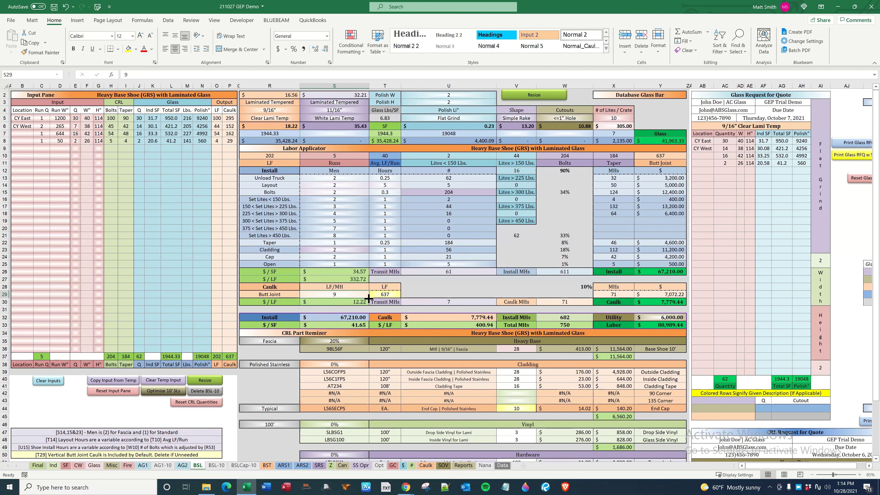
pyautogui.write('9.5')
pyautogui.press('Return')
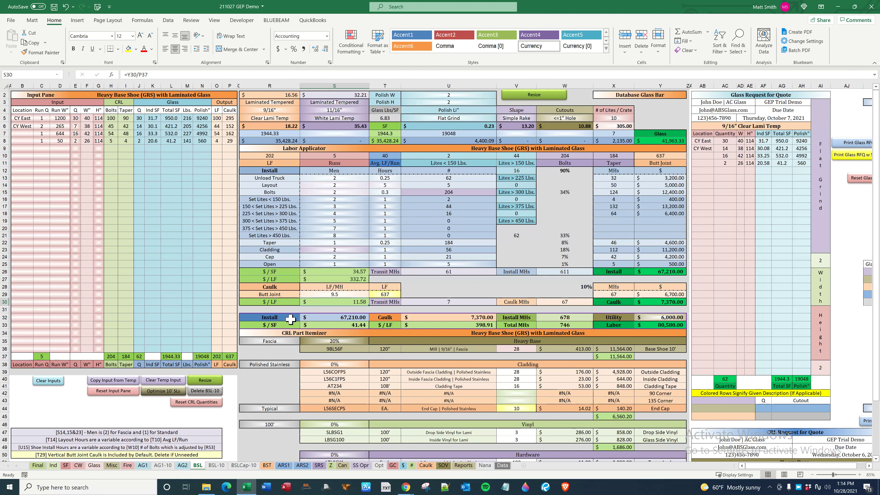
# Step: Verify the install and caulk totals and the 6,000 utility amount, then show the Ind sheet
pyautogui.moveTo(292, 319); pyautogui.dragTo(607, 317)
pyautogui.click(660, 317)
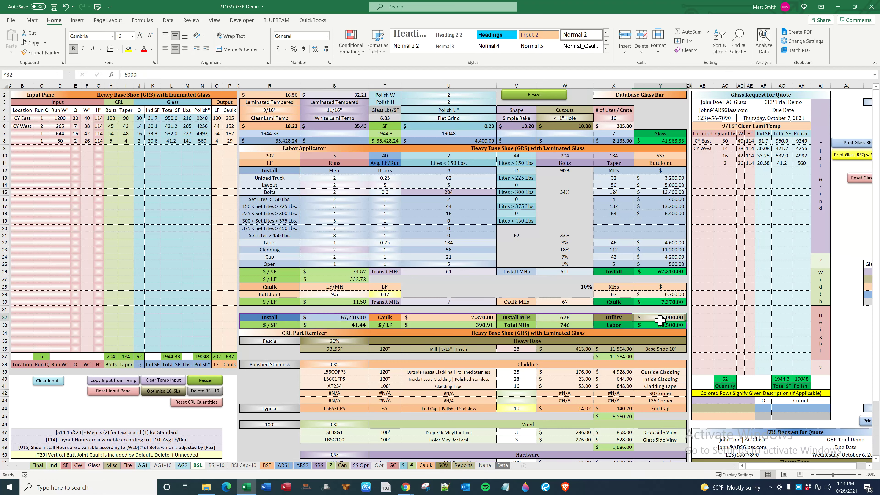
pyautogui.click(511, 281)
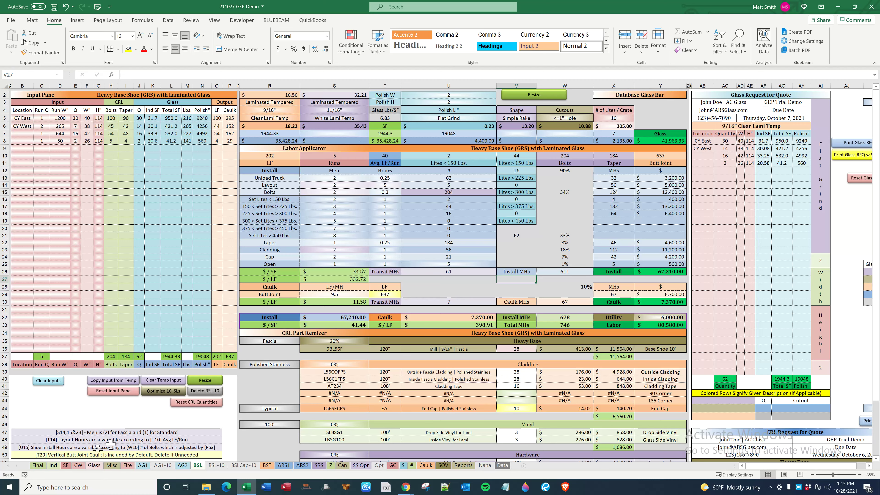
pyautogui.click(55, 467)
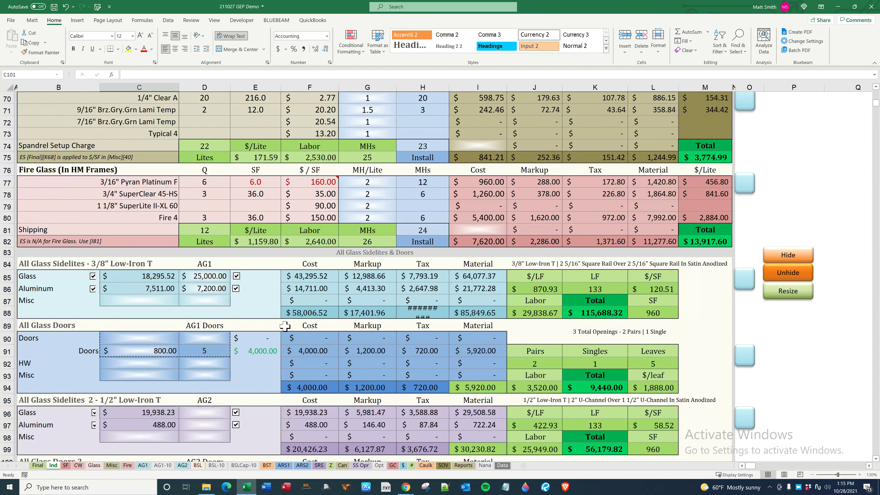
# Step: Scroll Ind down to the 9/16" Lami Base Shoe section and inspect its label formula in B132
pyautogui.scroll(1, 257, 312)
pyautogui.scroll(8, 257, 312)
pyautogui.scroll(-16, 257, 312)
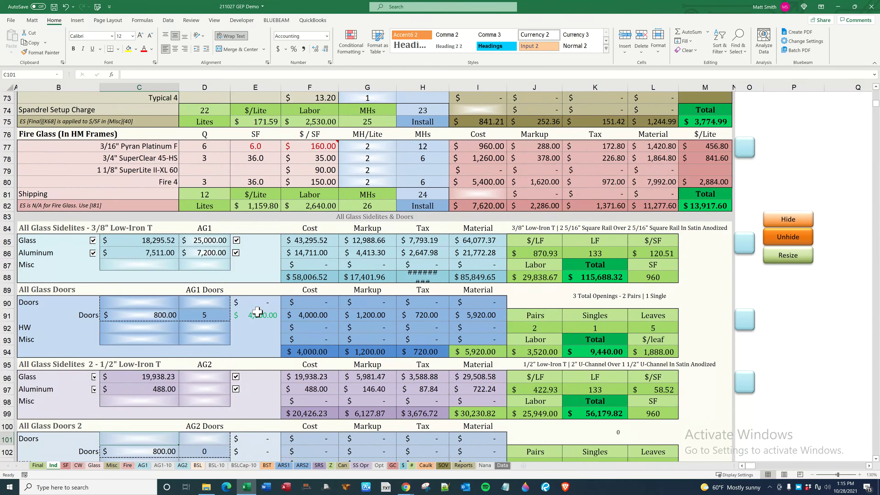
pyautogui.scroll(-7, 257, 312)
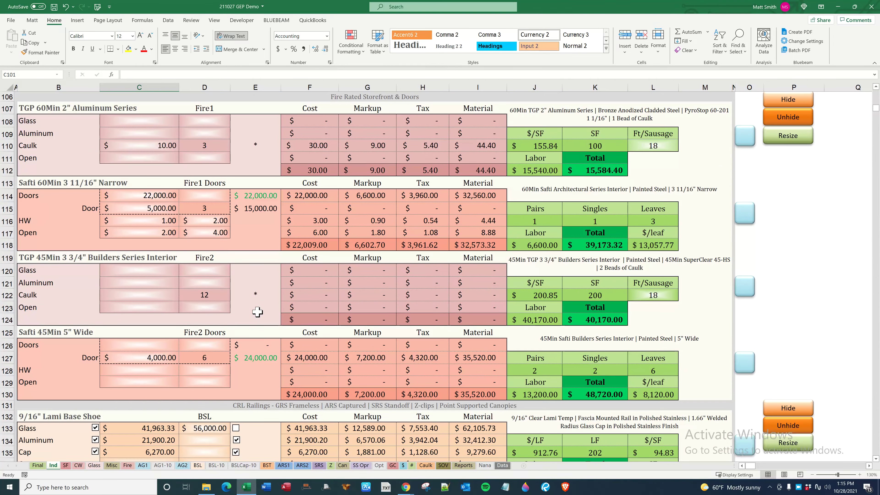
pyautogui.scroll(-2, 257, 312)
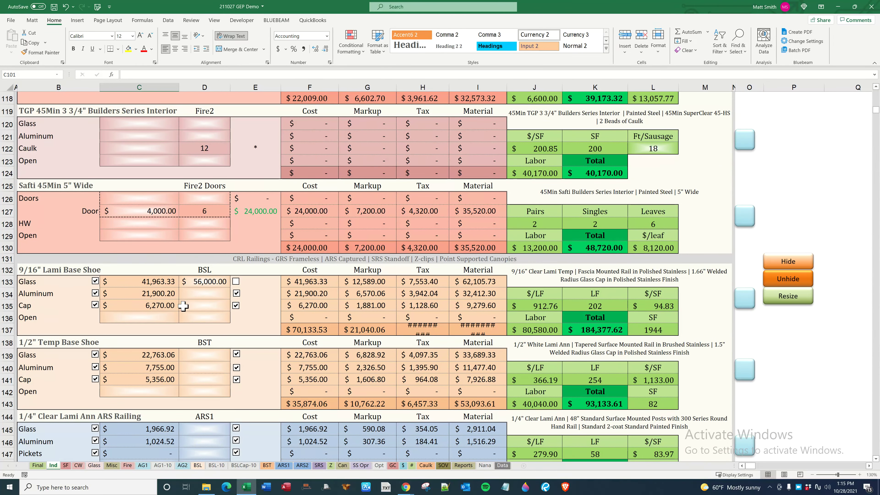
pyautogui.click(77, 269)
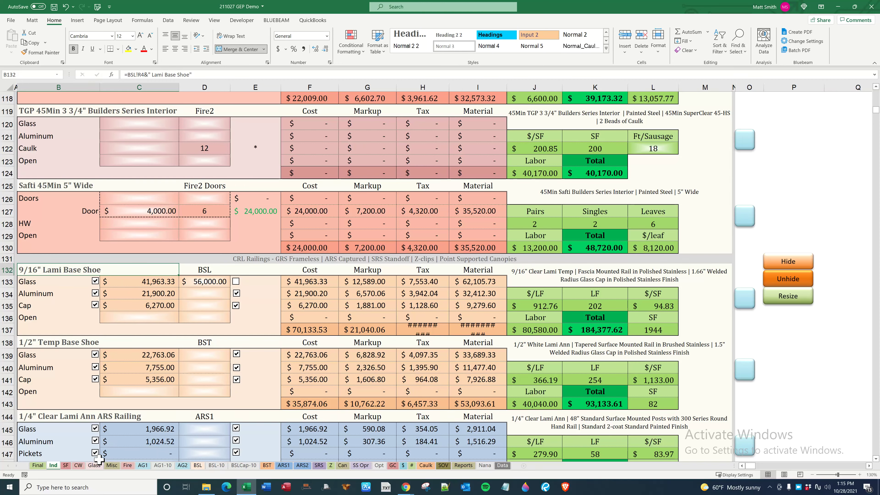
# Step: Change the BSL glass thickness in R4 to 17/16" and view the updated Ind summary
pyautogui.click(202, 468)
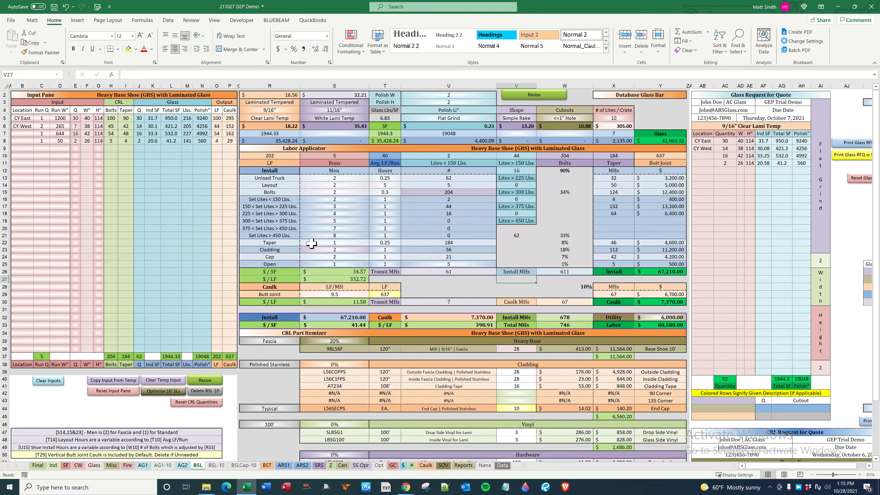
pyautogui.click(287, 111)
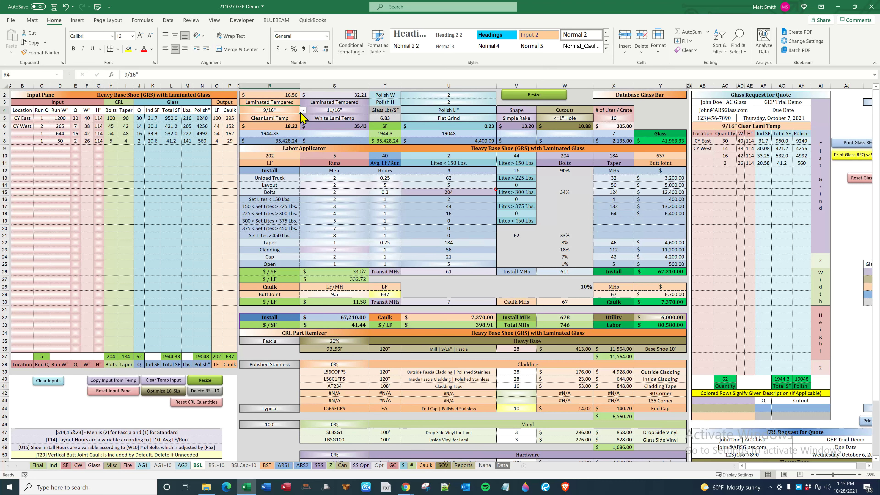
pyautogui.click(303, 111)
pyautogui.click(291, 132)
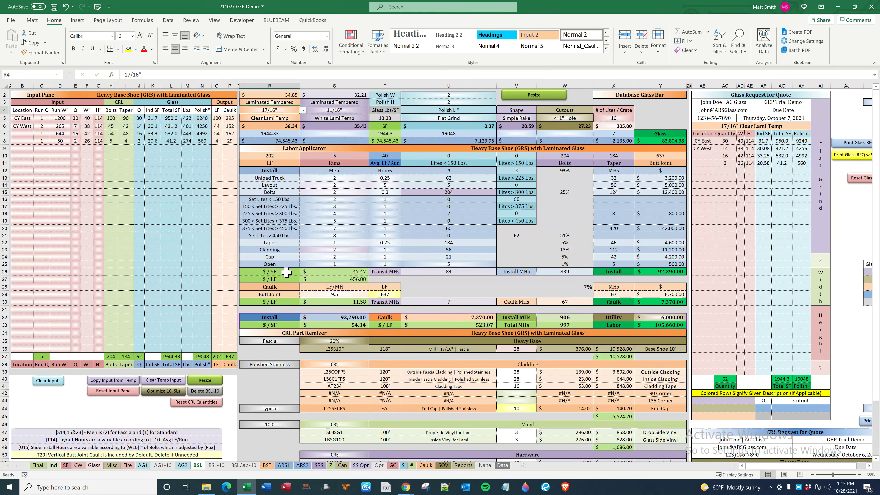
pyautogui.click(56, 467)
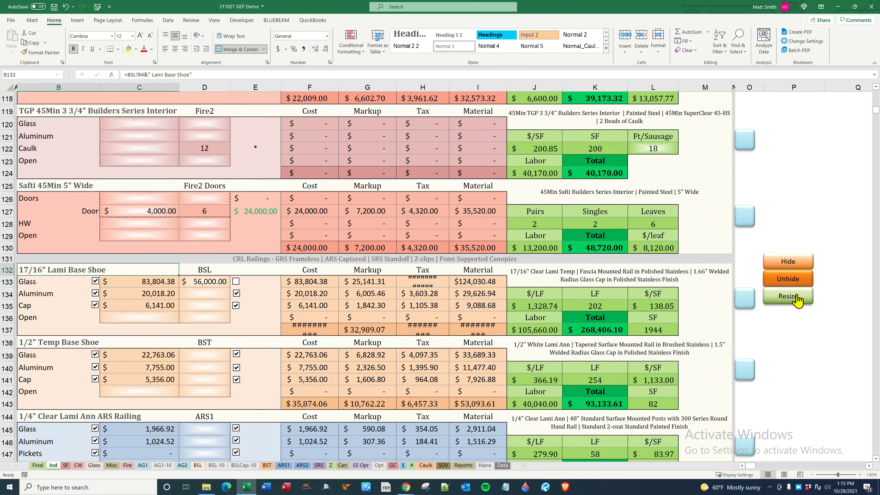
# Step: Resize the Ind sheet and review the base shoe labor and cost-per-LF formulas in J143, J141, J135
pyautogui.click(788, 296)
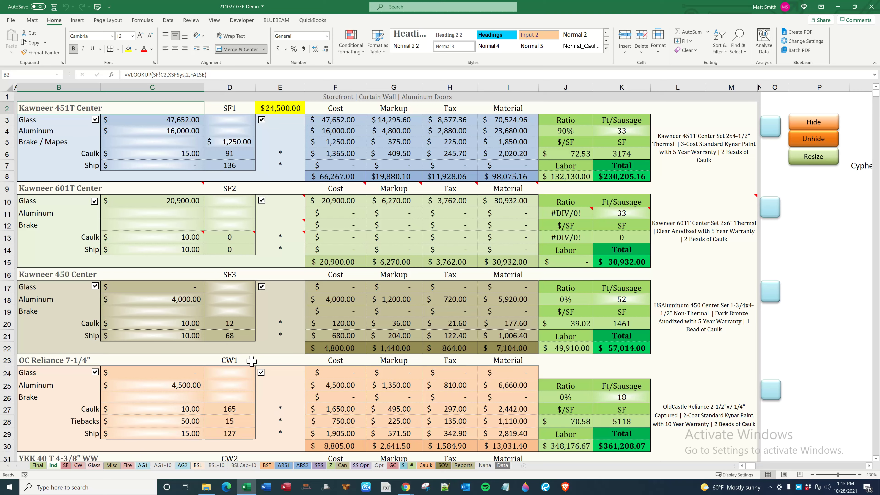
pyautogui.scroll(-7, 294, 335)
pyautogui.scroll(-20, 294, 335)
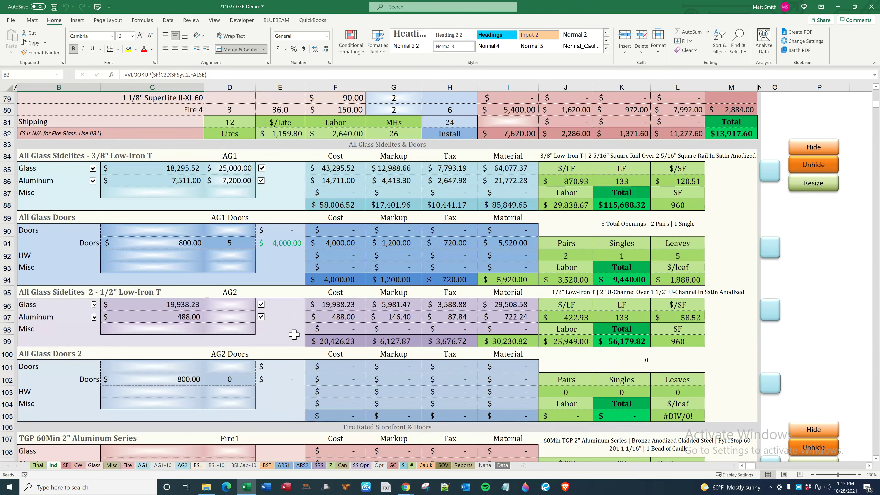
pyautogui.scroll(-6, 294, 335)
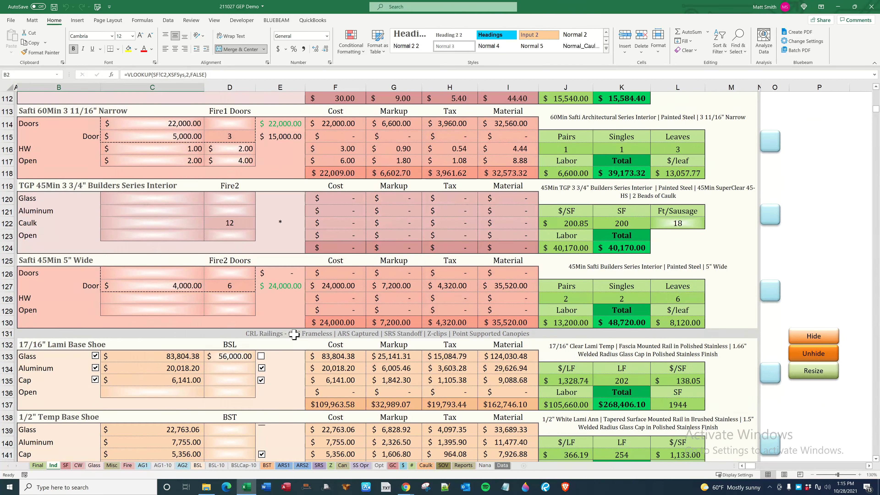
pyautogui.click(560, 331)
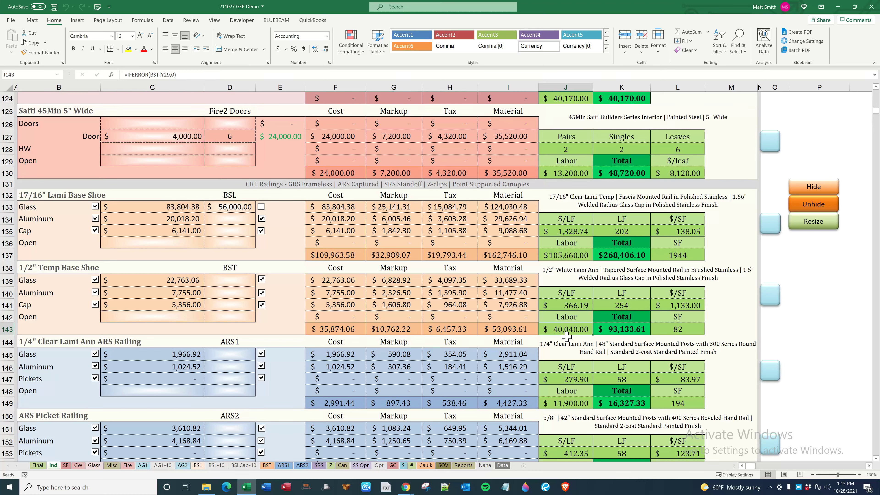
pyautogui.click(579, 306)
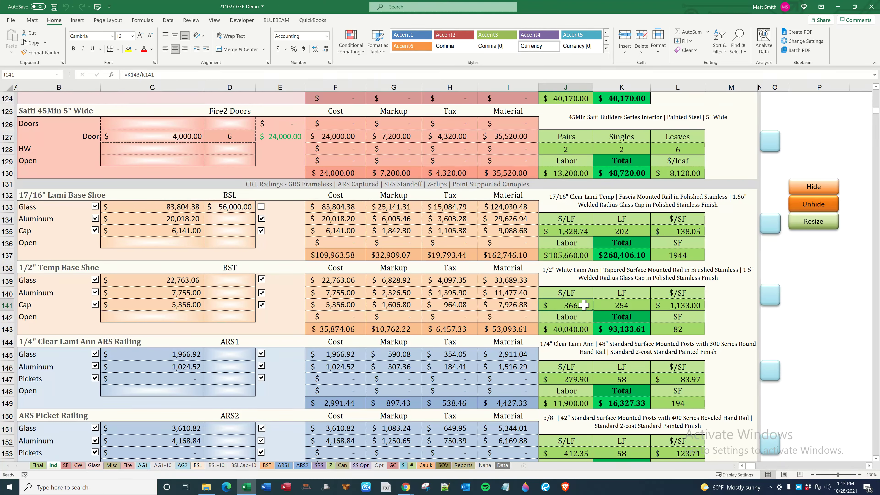
pyautogui.click(586, 232)
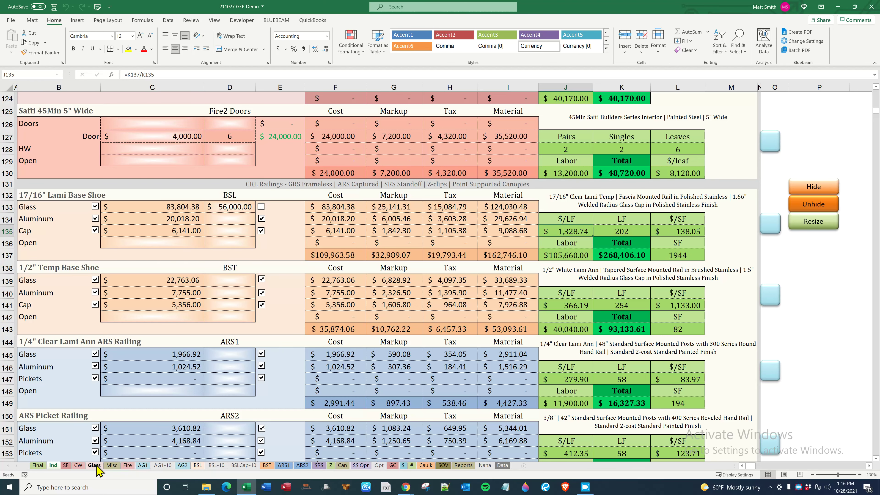
pyautogui.click(94, 465)
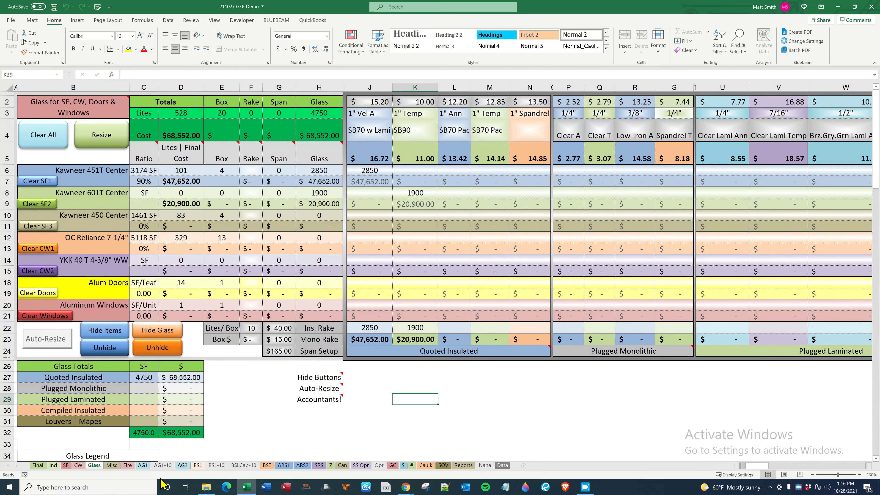
# Step: Set the BSL edge finish in U5 to Flat Polish
pyautogui.click(200, 466)
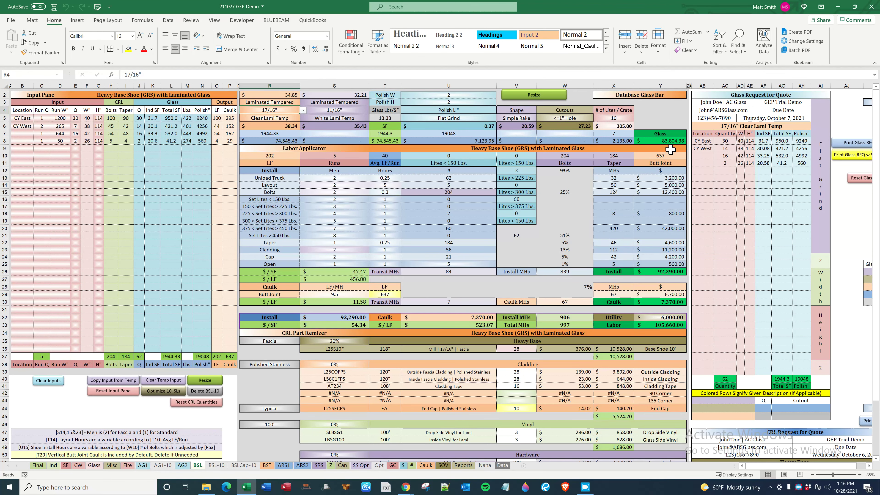
pyautogui.click(675, 141)
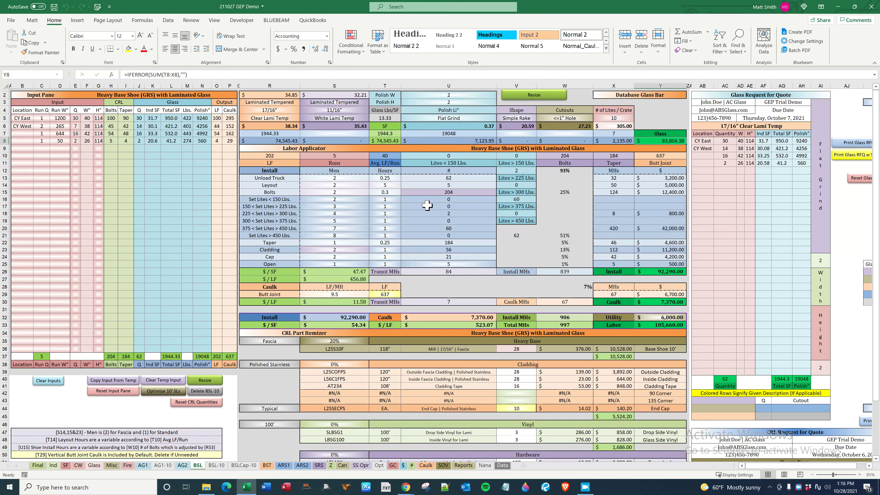
pyautogui.click(496, 117)
pyautogui.click(500, 118)
pyautogui.click(498, 129)
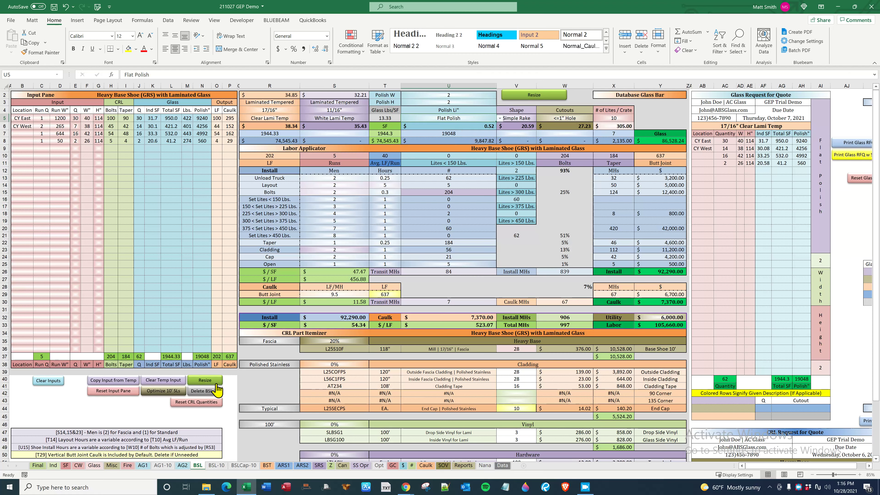
# Step: On Ind, check the 17/16" base shoe glass link in C133 and cost per LF in J135
pyautogui.click(53, 465)
pyautogui.click(187, 208)
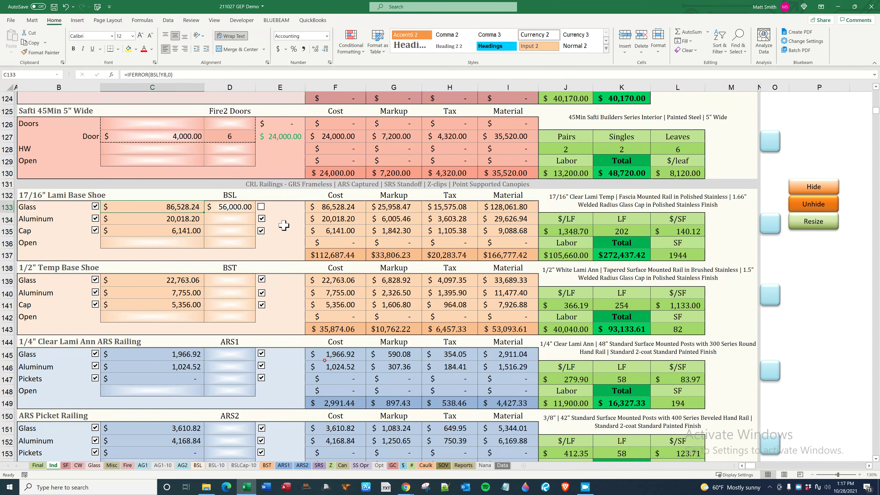
pyautogui.click(570, 231)
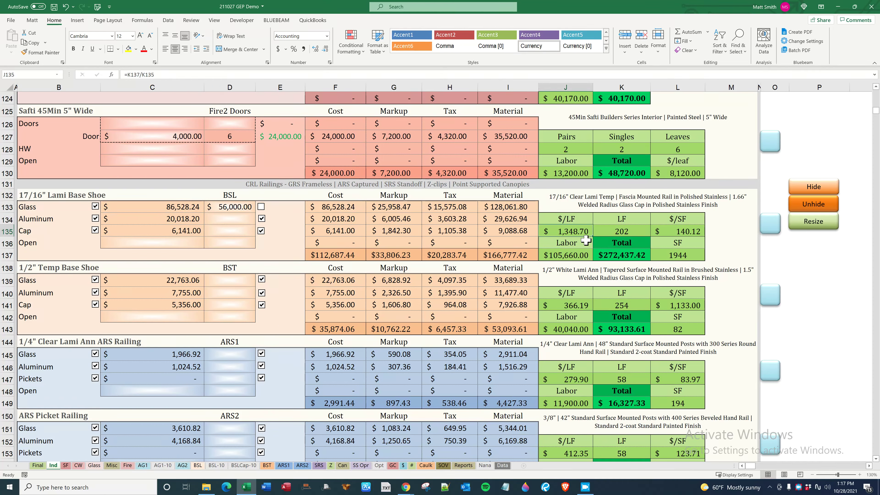